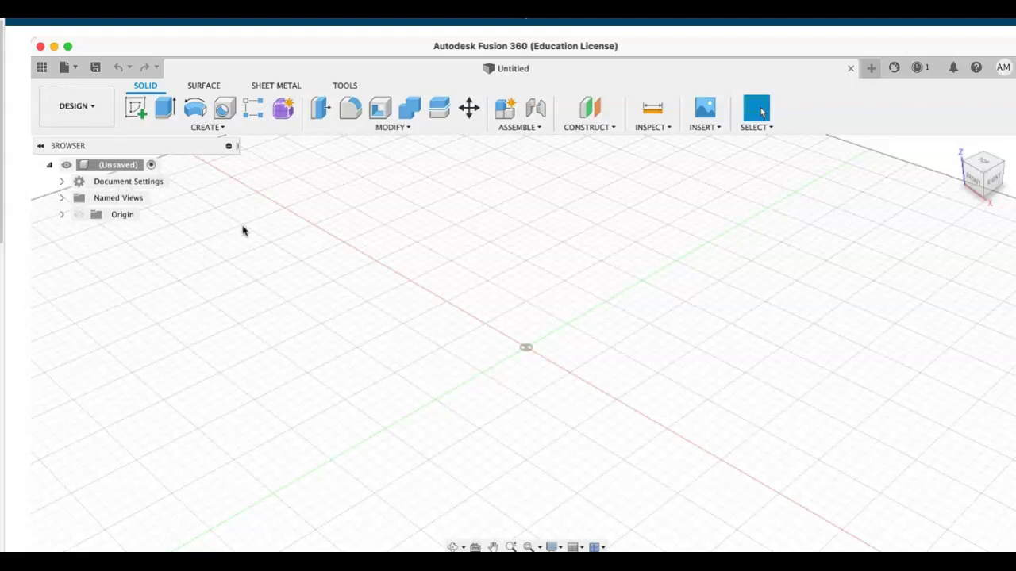
- Start a new sketch on the Right vertical origin plane
{"action": "left_click", "coordinate": [136, 109]}
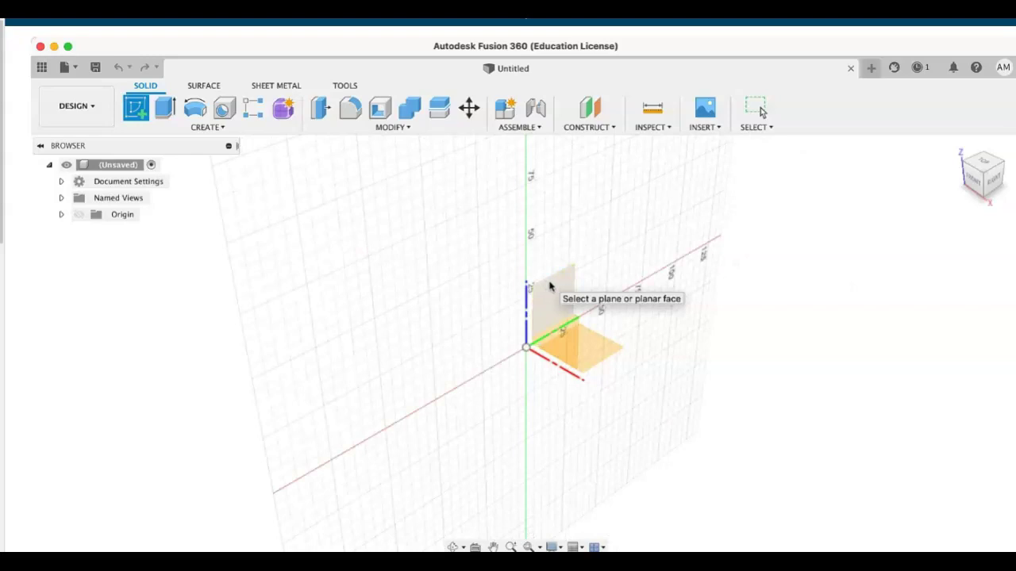
{"action": "left_click", "coordinate": [548, 285]}
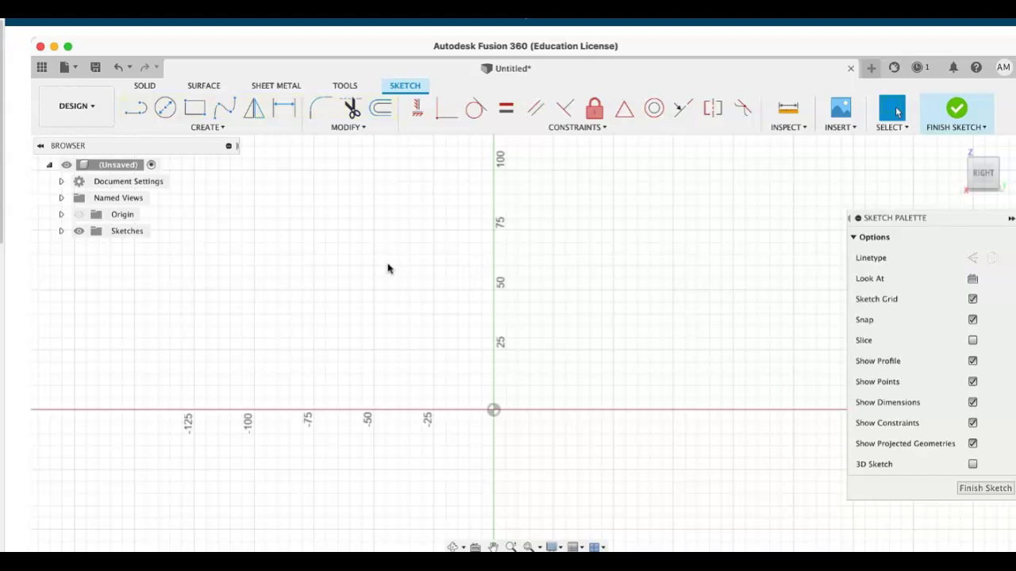
- Draw the first vertical line near -125 with the Line tool
{"action": "left_click", "coordinate": [136, 112]}
{"action": "left_click", "coordinate": [136, 113]}
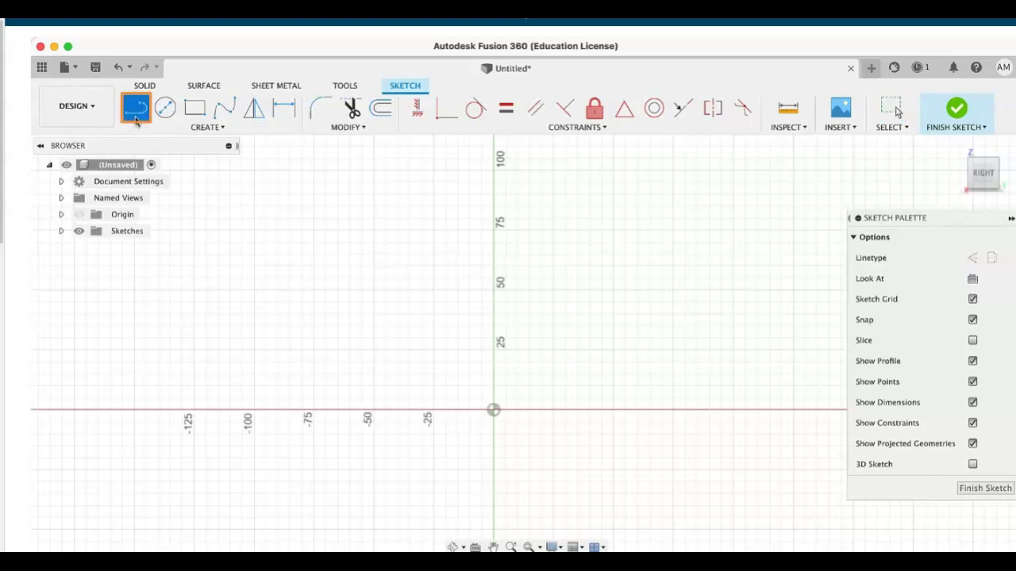
{"action": "left_click", "coordinate": [195, 349]}
{"action": "left_click", "coordinate": [194, 254]}
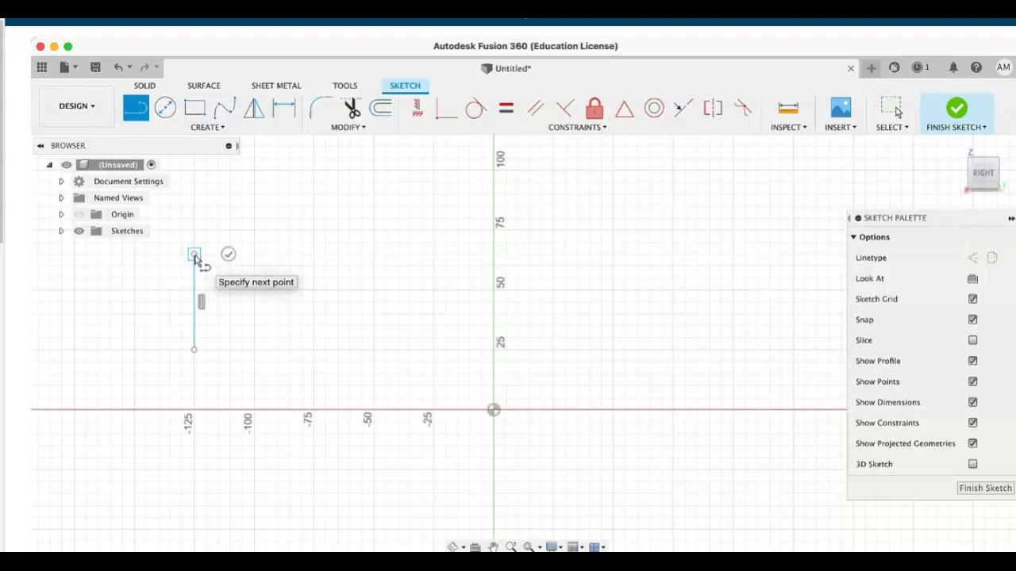
{"action": "key", "text": "Escape"}
{"action": "key", "text": "Return"}
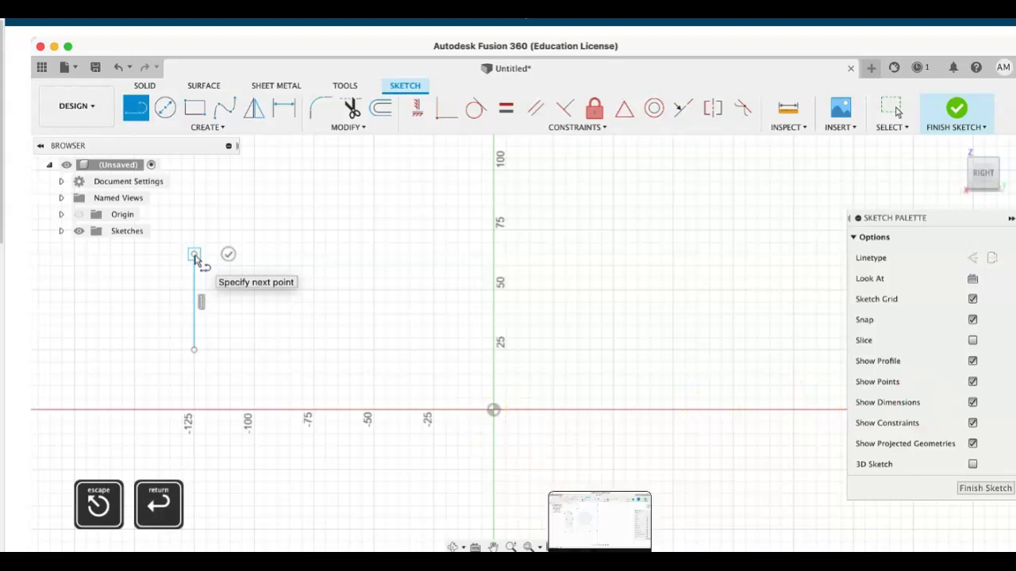
{"action": "right_click", "coordinate": [195, 258]}
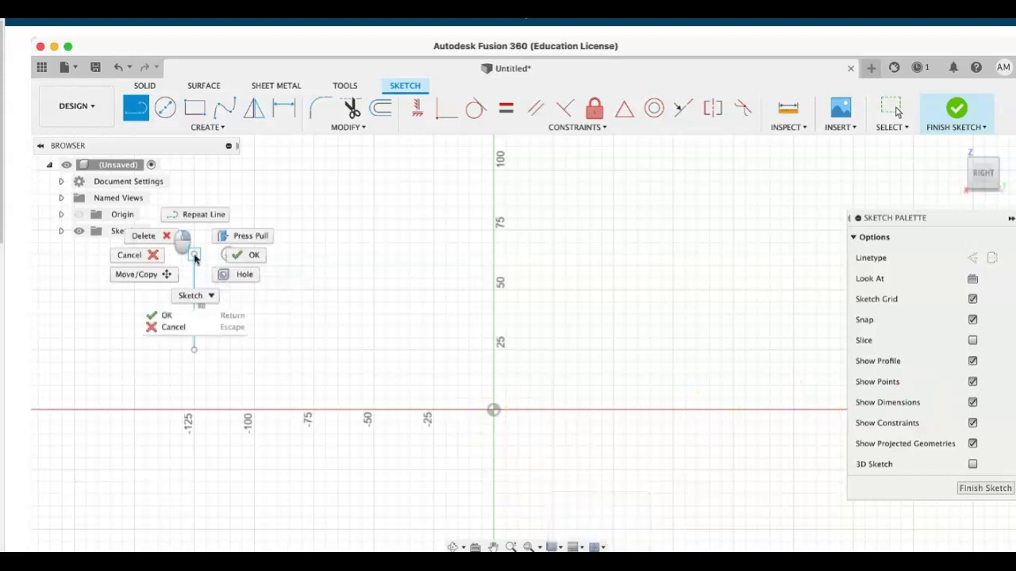
{"action": "left_click", "coordinate": [246, 256]}
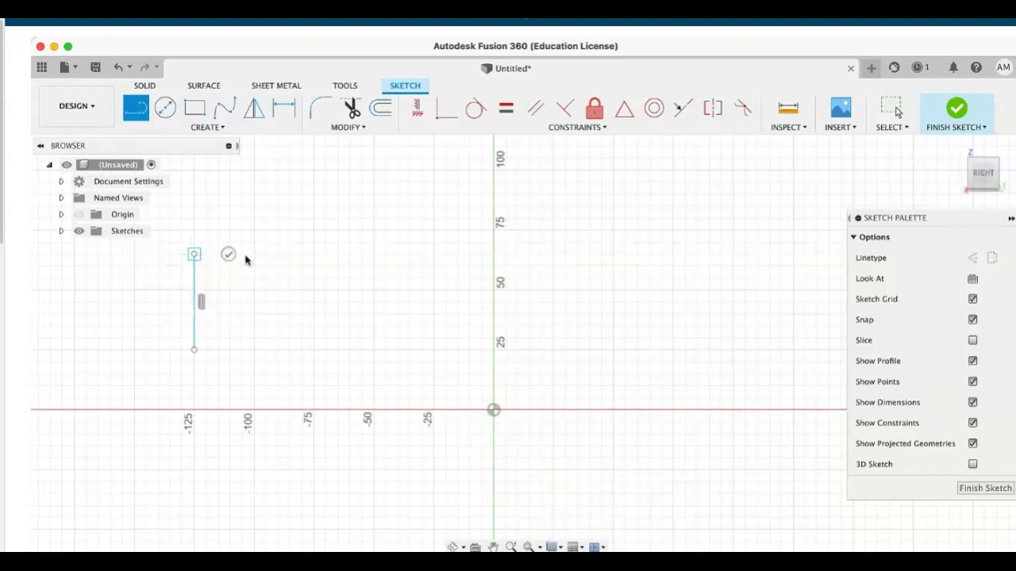
- Draw the second vertical line at -100 and join both tops with a 12.5 mm tangent arc
{"action": "left_click", "coordinate": [138, 113]}
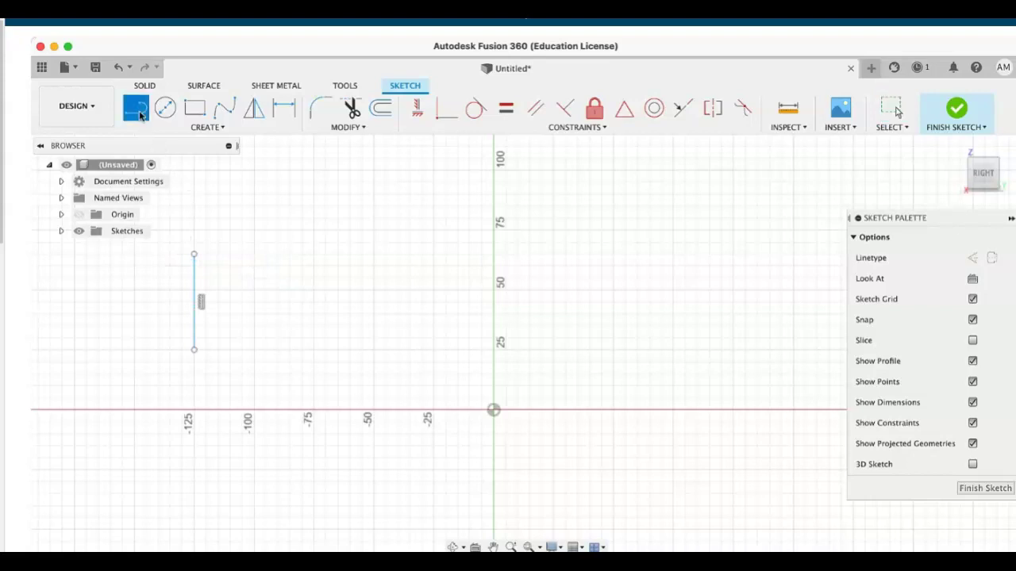
{"action": "left_click", "coordinate": [254, 350]}
{"action": "left_click", "coordinate": [254, 254]}
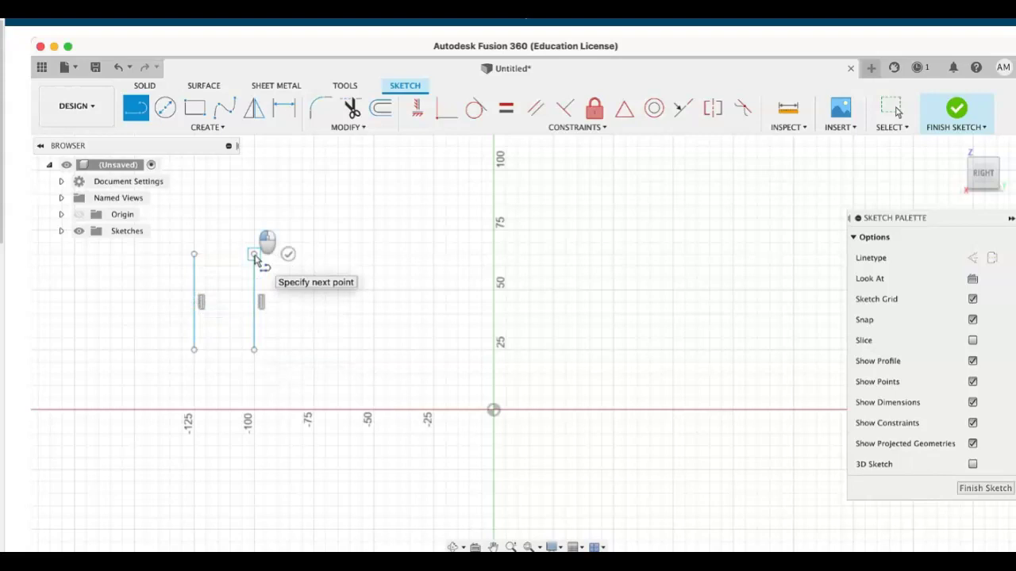
{"action": "left_click_drag", "start_coordinate": [254, 258], "coordinate": [196, 255]}
{"action": "key", "text": "Escape"}
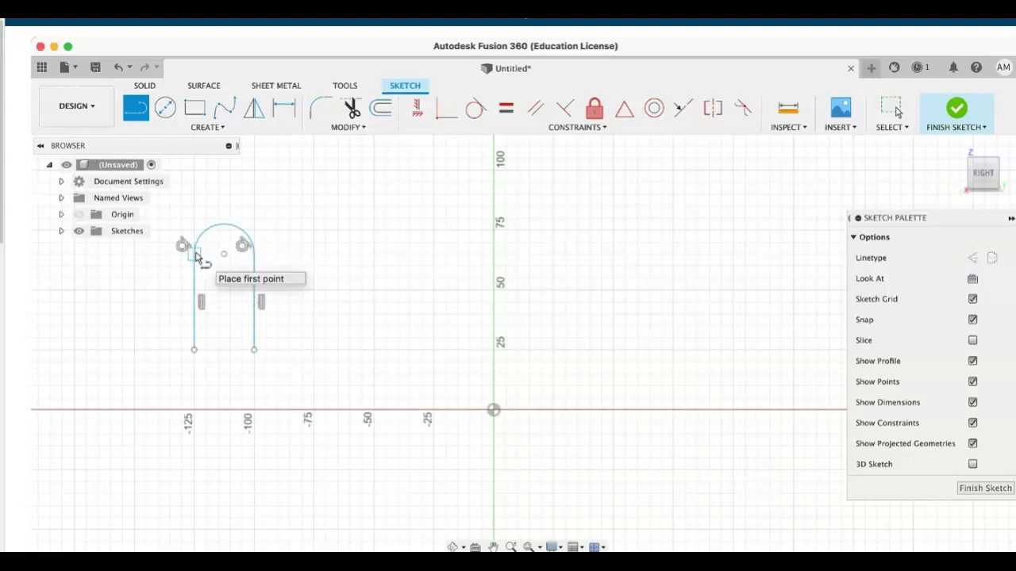
{"action": "key", "text": "Escape"}
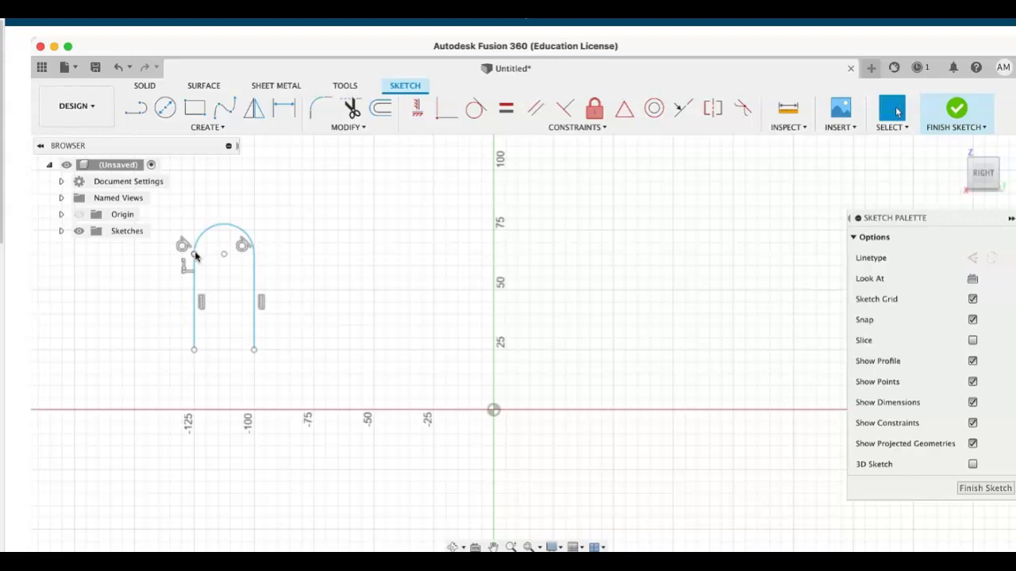
- Join the two bottom line ends with a downward-bulging 3-Point Arc
{"action": "left_click", "coordinate": [205, 128]}
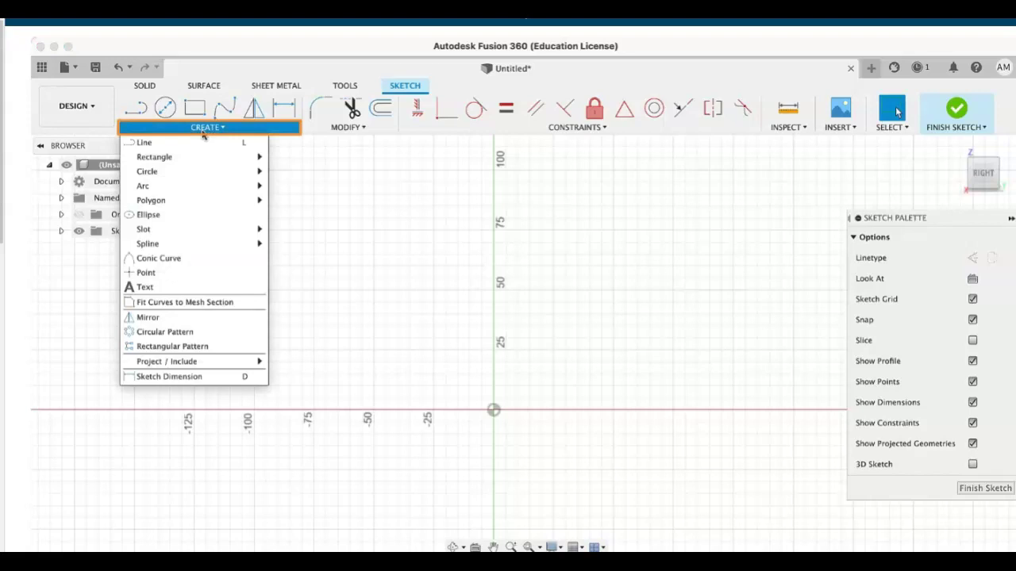
{"action": "mouse_move", "coordinate": [218, 187]}
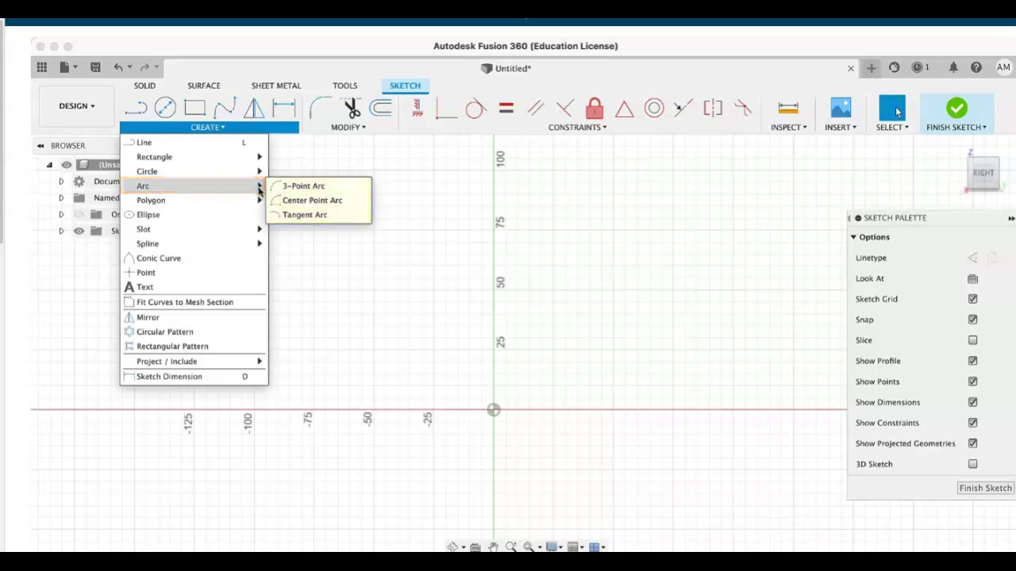
{"action": "left_click", "coordinate": [296, 189]}
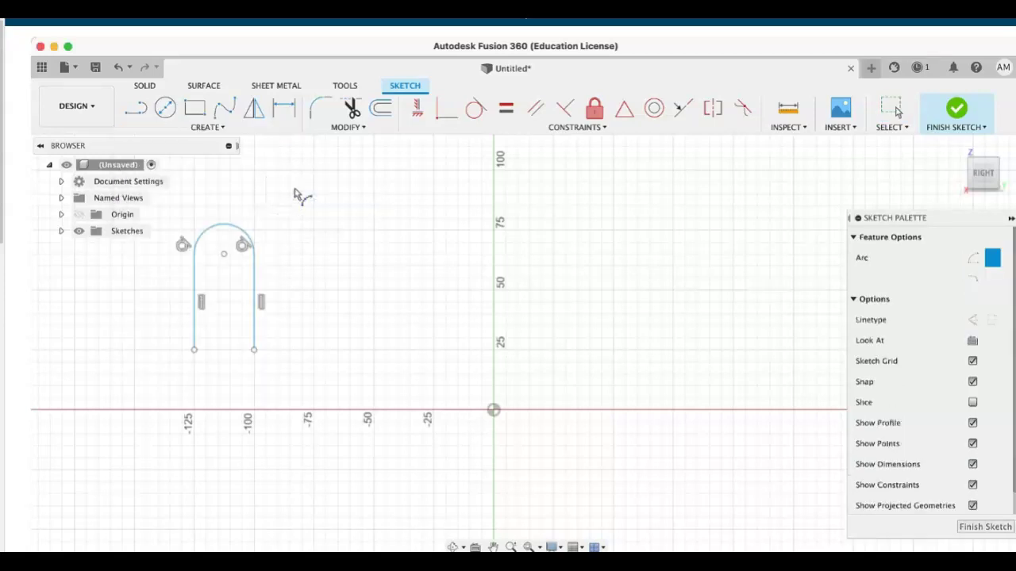
{"action": "left_click", "coordinate": [254, 350]}
{"action": "left_click", "coordinate": [193, 350]}
{"action": "left_click", "coordinate": [225, 380]}
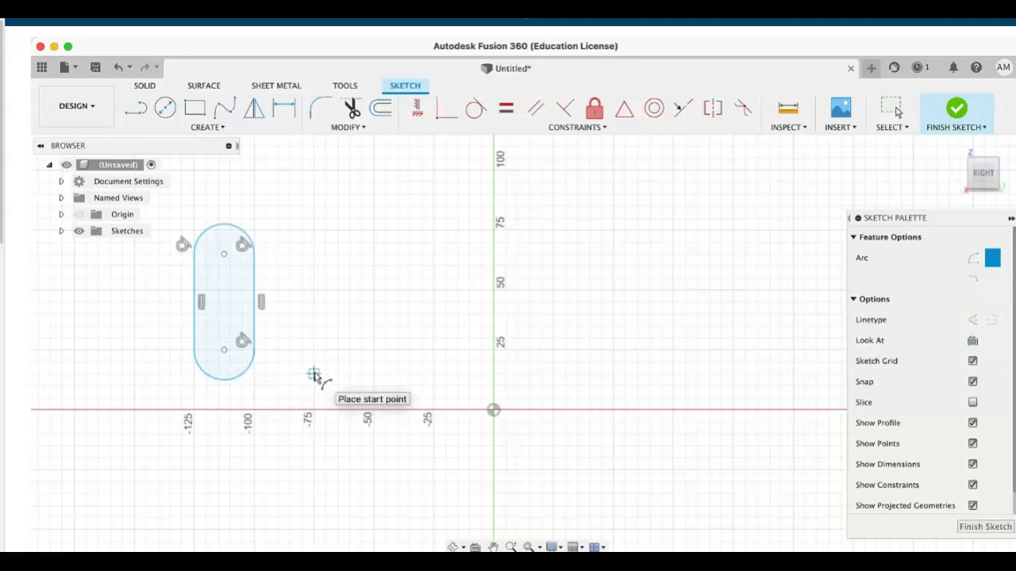
{"action": "key", "text": "Escape"}
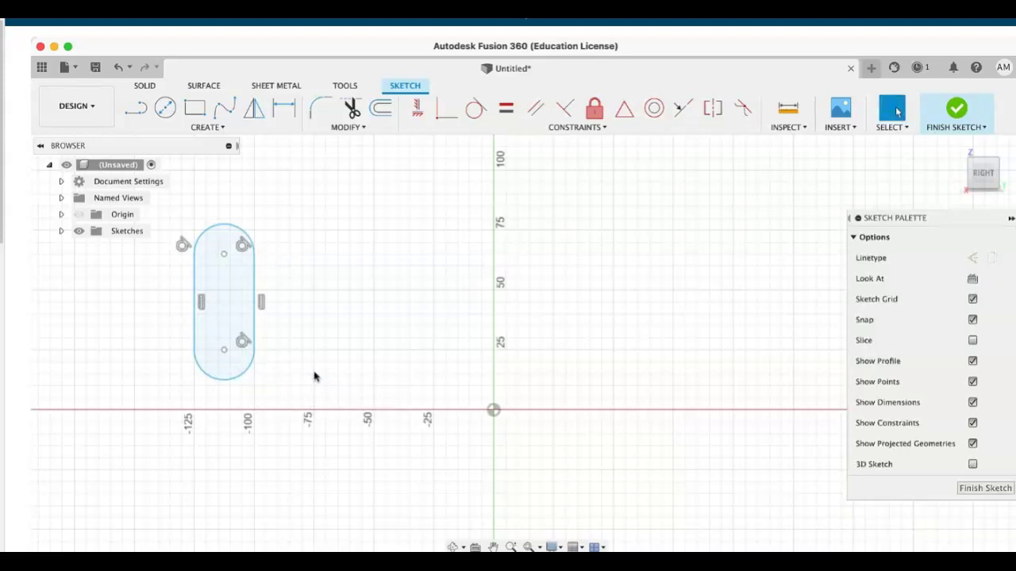
- Draw a 50 mm diameter Center Diameter Circle centred left of the vertical axis
{"action": "left_click", "coordinate": [164, 111]}
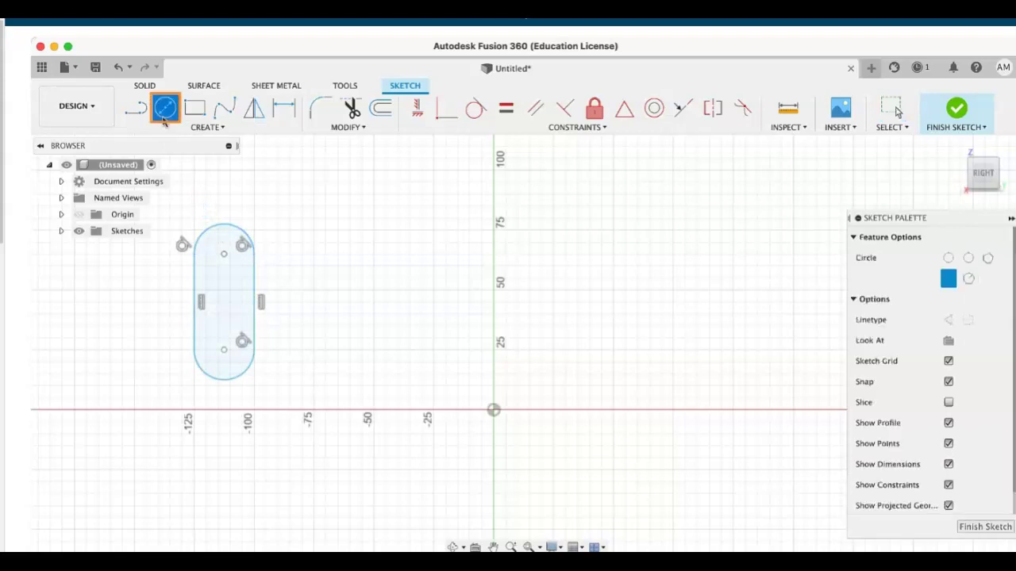
{"action": "left_click", "coordinate": [374, 290]}
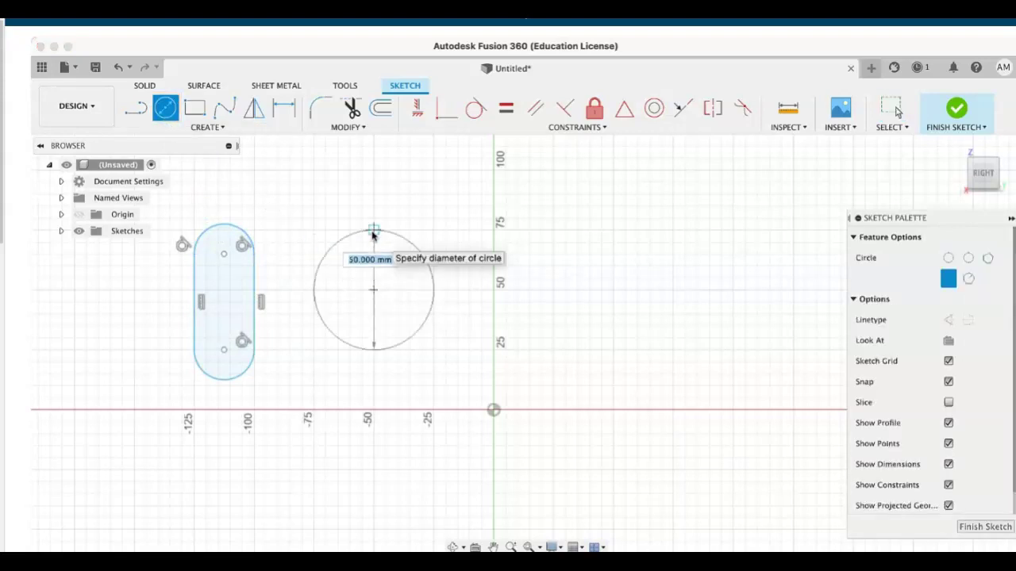
{"action": "left_click", "coordinate": [373, 231]}
{"action": "key", "text": "Escape"}
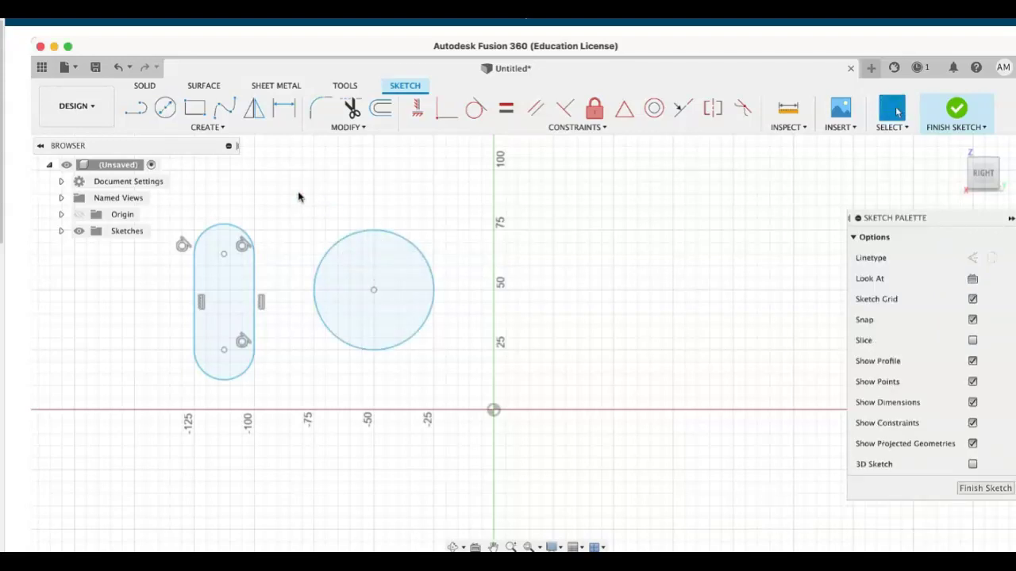
{"action": "left_click", "coordinate": [219, 127]}
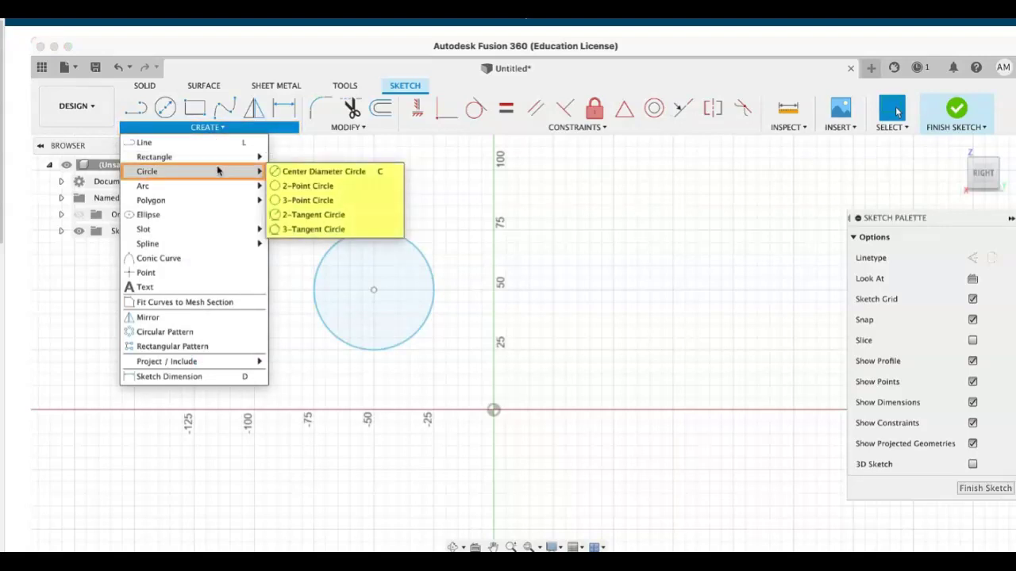
{"action": "key", "text": "Escape"}
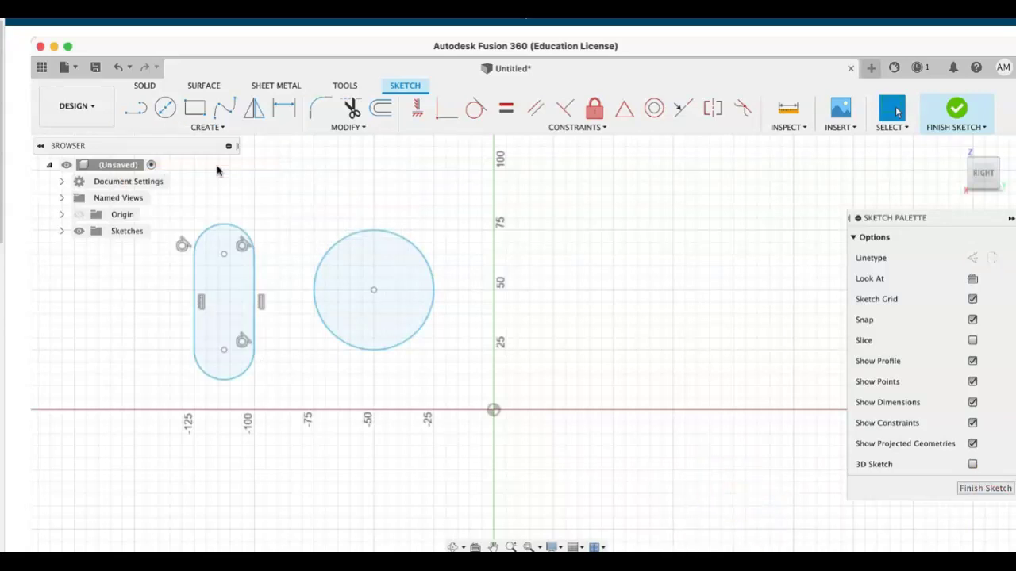
- Draw a 2-Point Rectangle square with corners at 25,25 and 75,75
{"action": "left_click", "coordinate": [200, 113]}
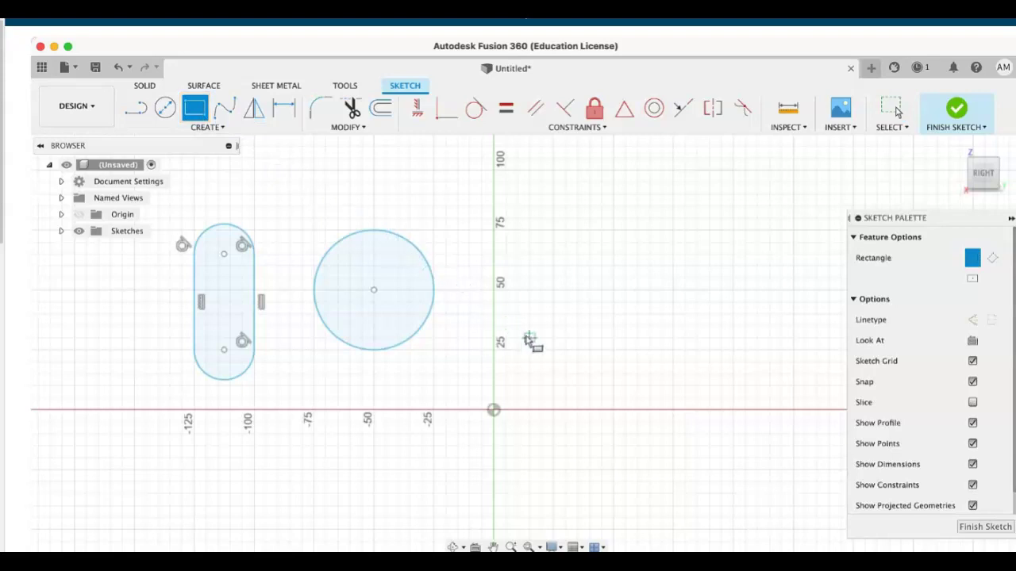
{"action": "left_click", "coordinate": [553, 350]}
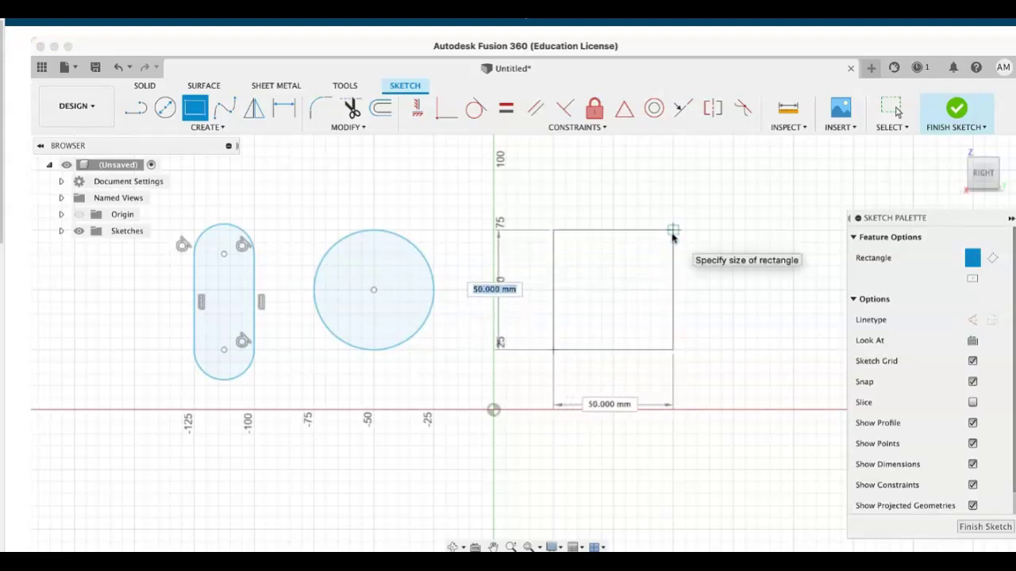
{"action": "left_click", "coordinate": [673, 231]}
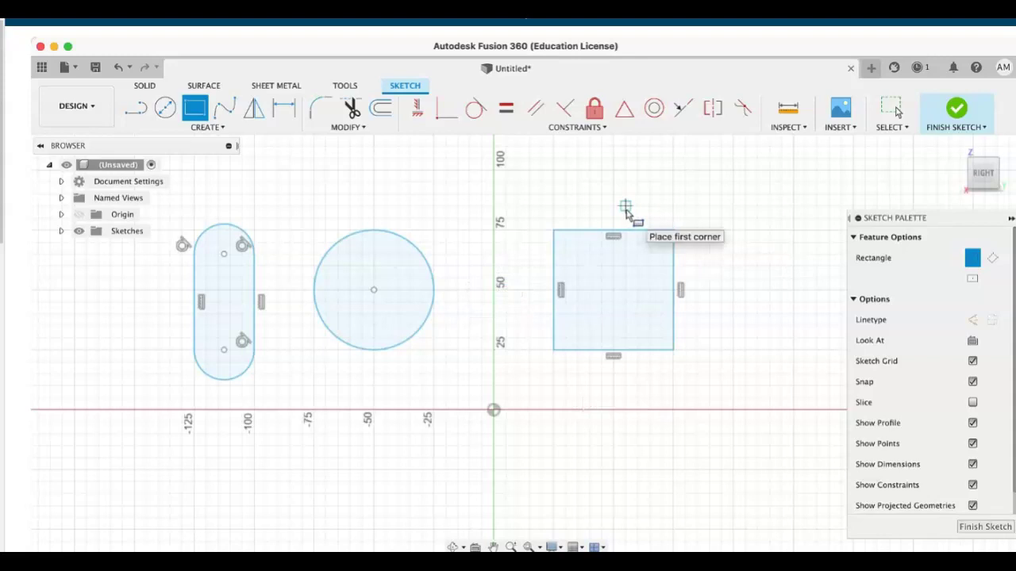
{"action": "key", "text": "Escape"}
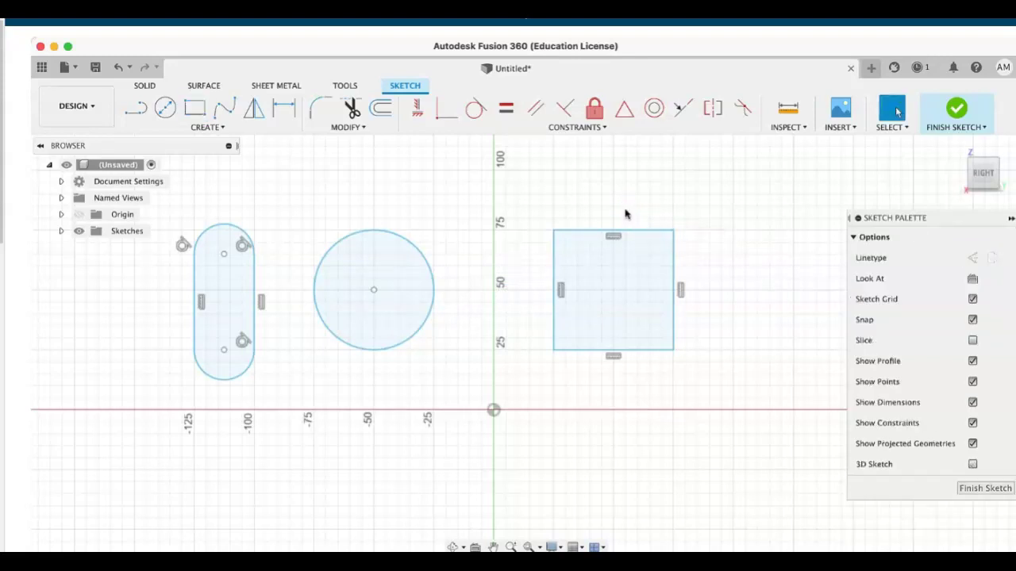
{"action": "left_click", "coordinate": [225, 131]}
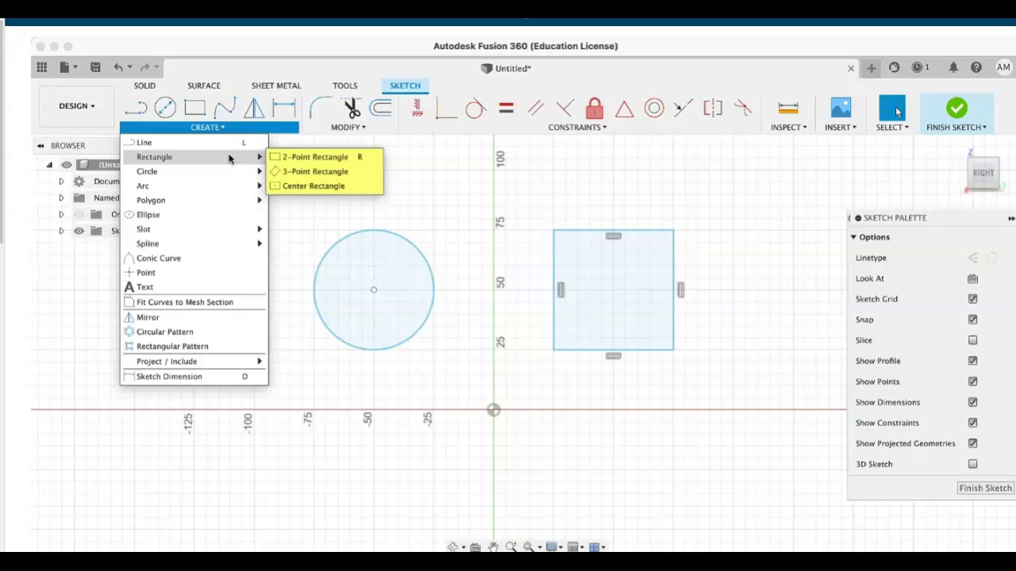
{"action": "key", "text": "Escape"}
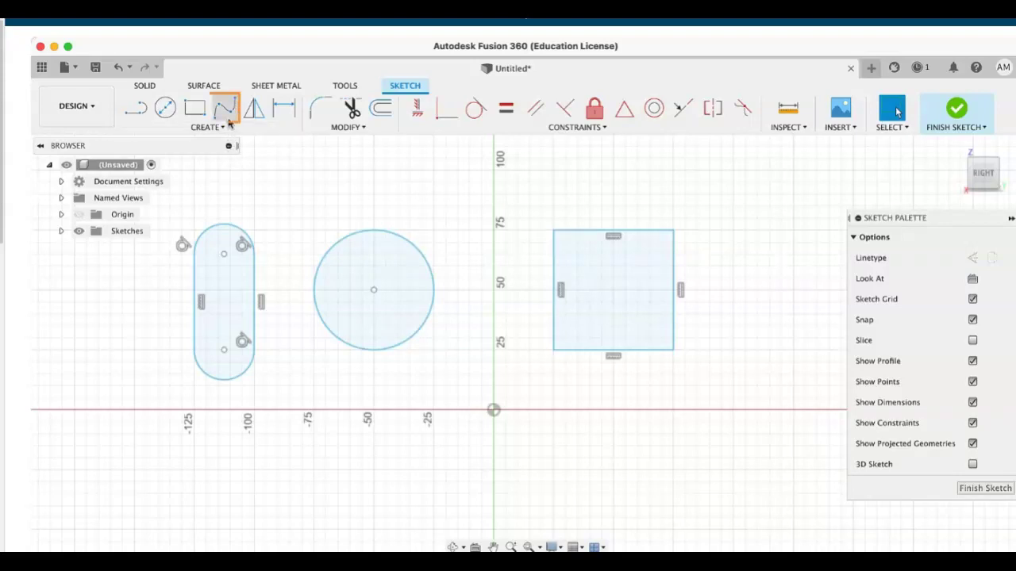
- Draw an open Fit Point Spline through several points above the slot, circle and square
{"action": "left_click", "coordinate": [228, 123]}
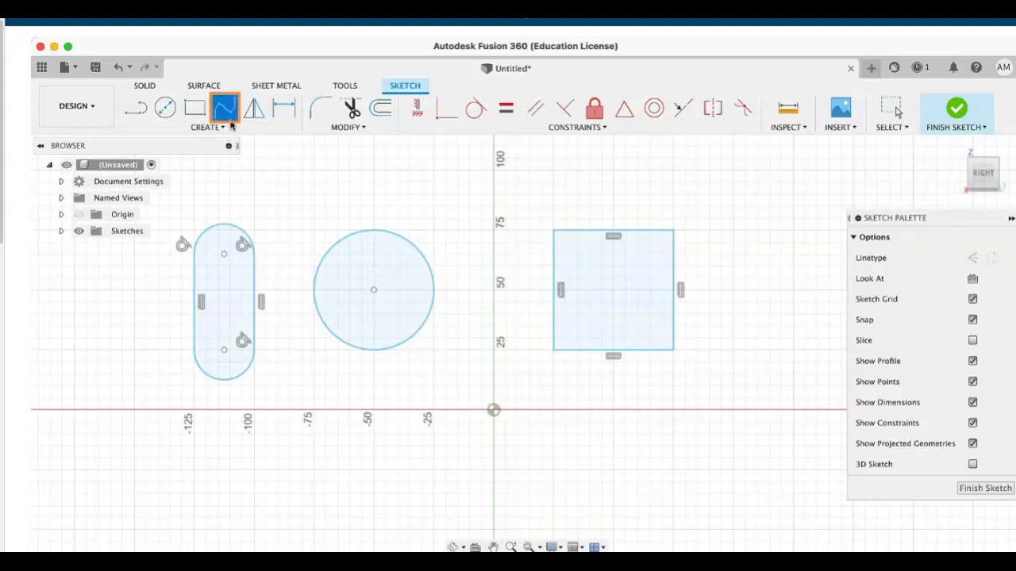
{"action": "left_click", "coordinate": [289, 205]}
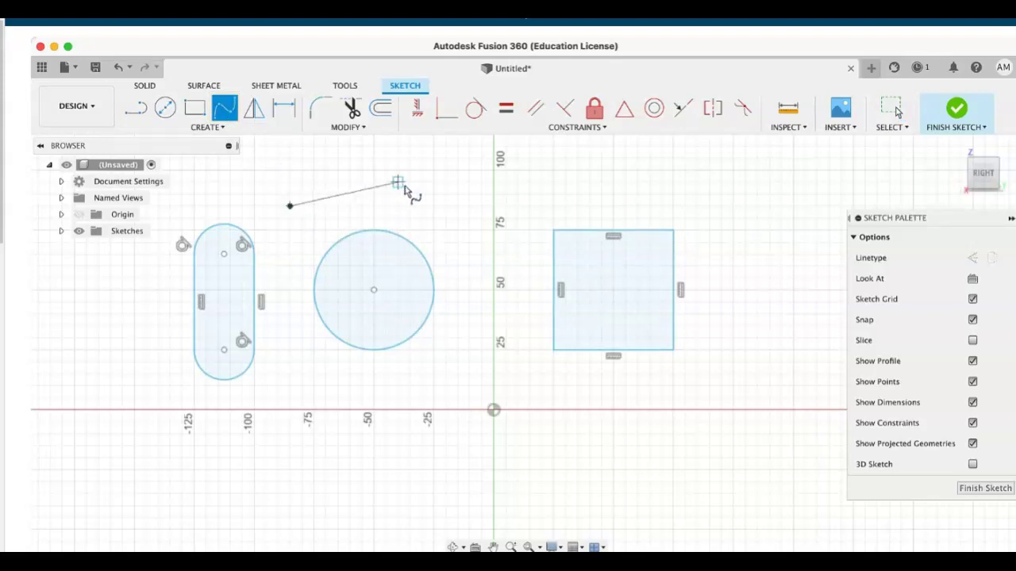
{"action": "left_click", "coordinate": [433, 170]}
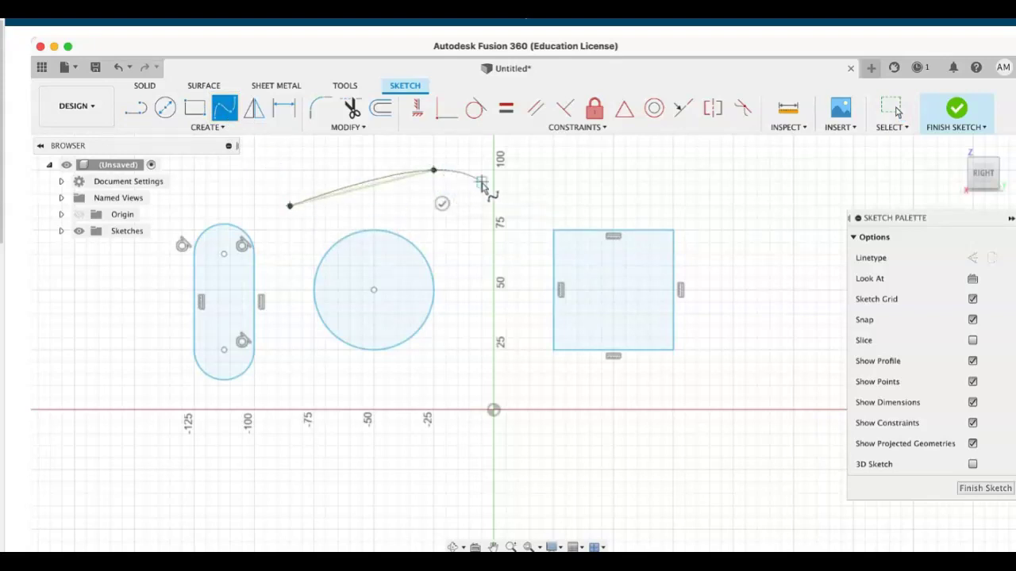
{"action": "left_click", "coordinate": [554, 206]}
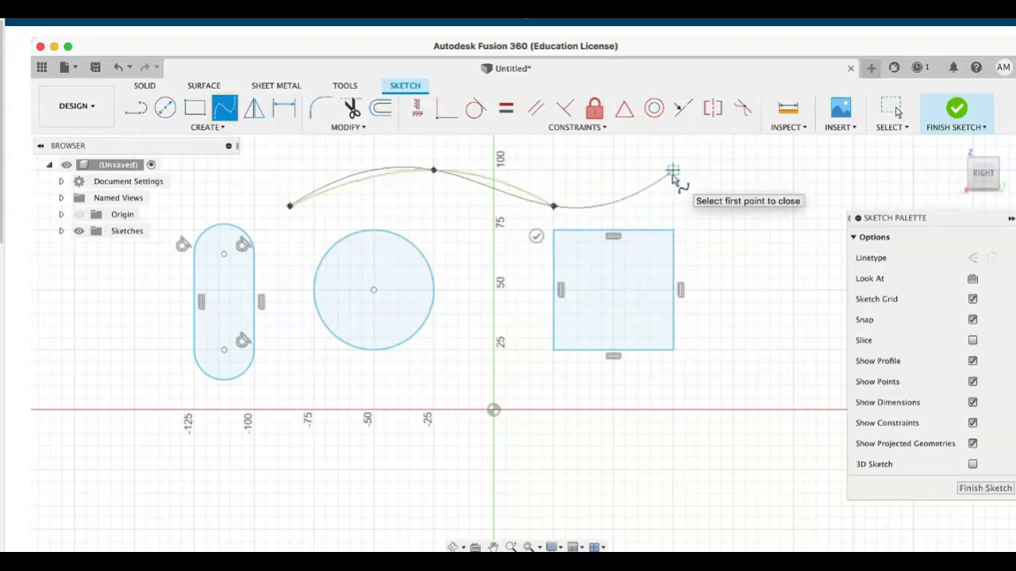
{"action": "left_click", "coordinate": [586, 48]}
{"action": "left_click", "coordinate": [674, 171]}
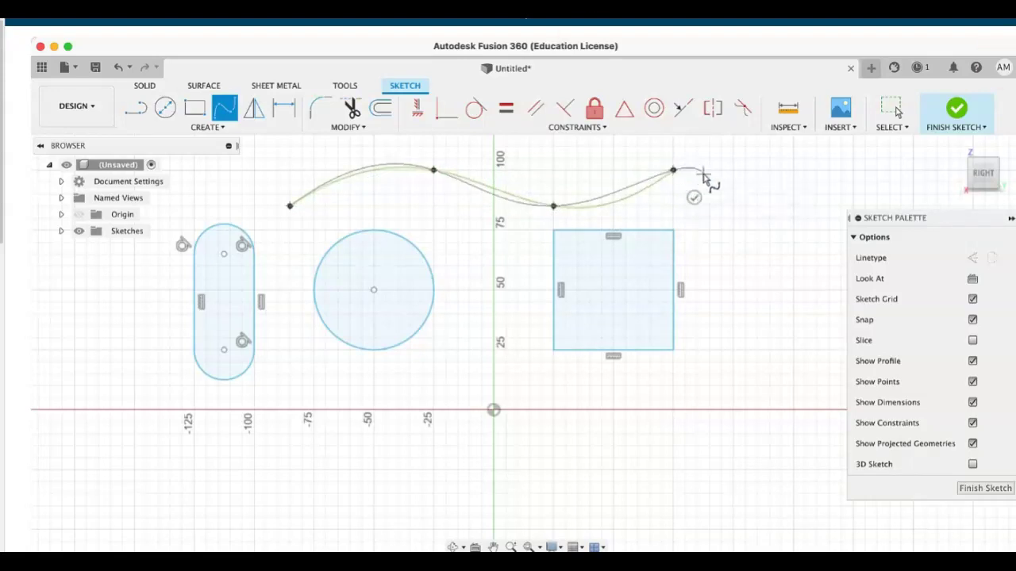
{"action": "right_click", "coordinate": [704, 176]}
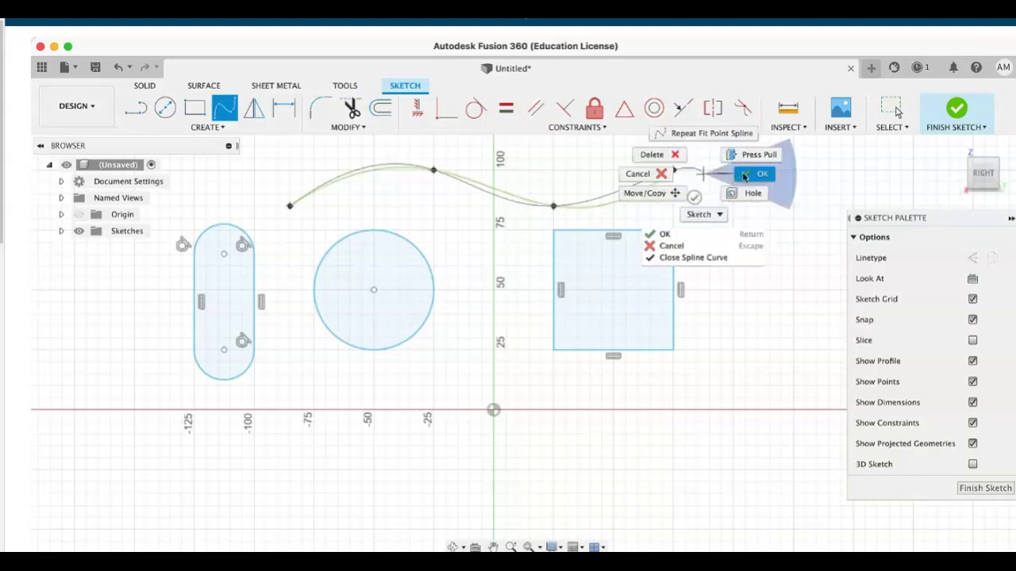
{"action": "left_click", "coordinate": [744, 176]}
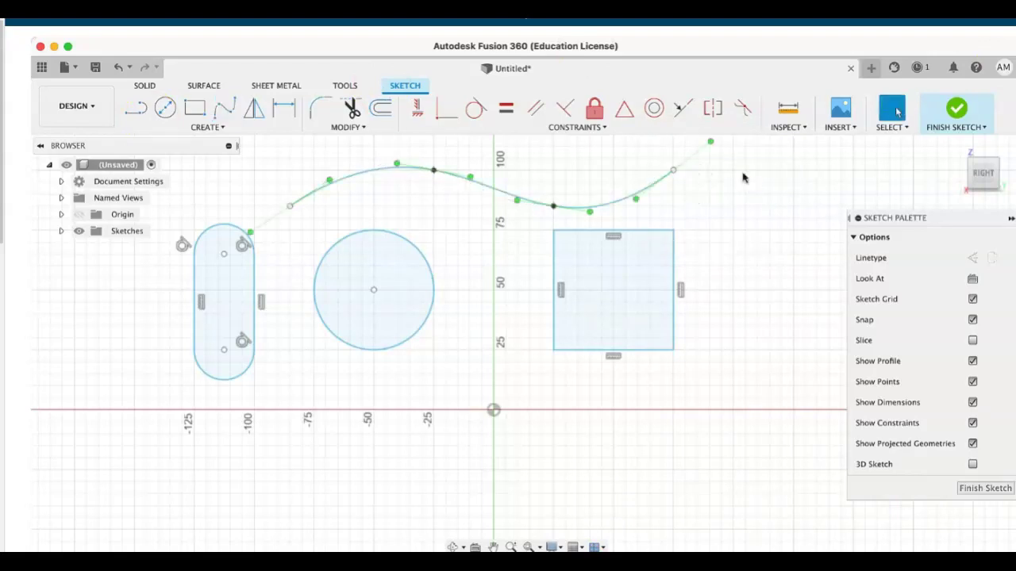
- Exit sketch mode with Finish Sketch
{"action": "left_click", "coordinate": [952, 116]}
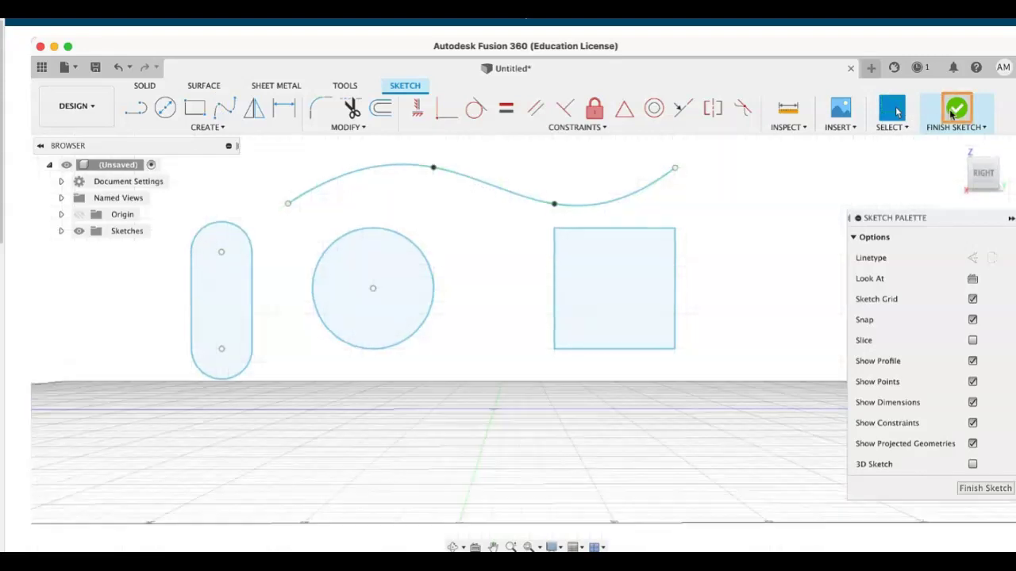